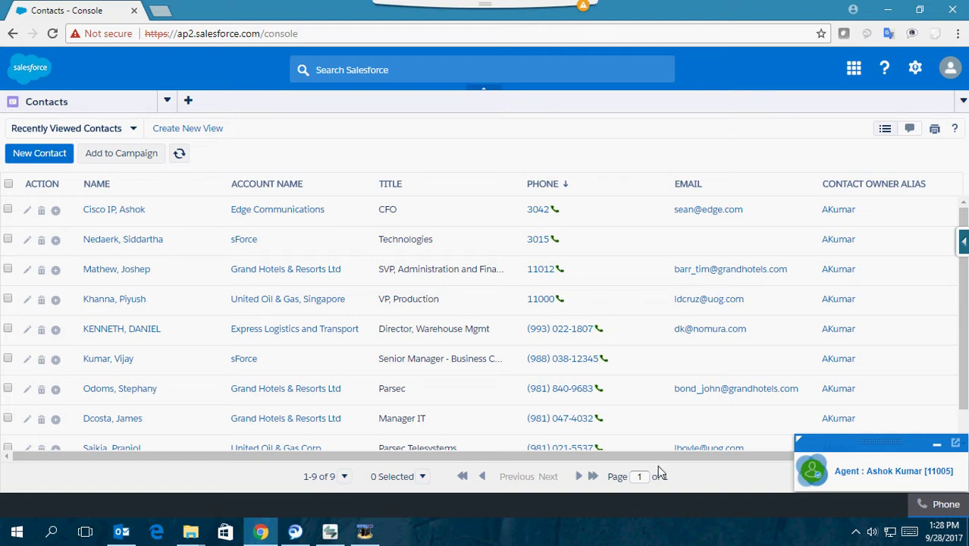
In Cisco Jabber, confirm Version 11.9.0 Build 54538 in the About dialog, then close it
left_click(299, 533)
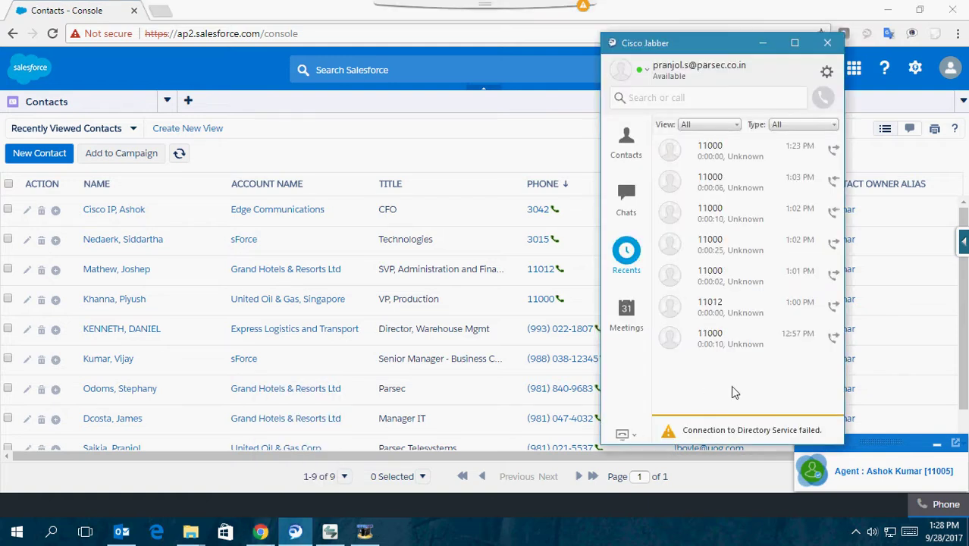
left_click(826, 71)
mouse_move(786, 151)
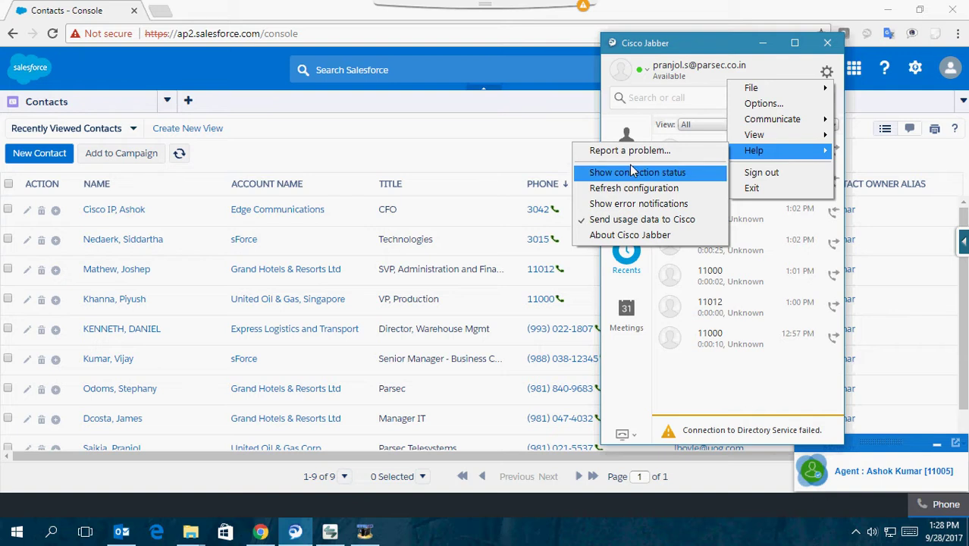
left_click(606, 236)
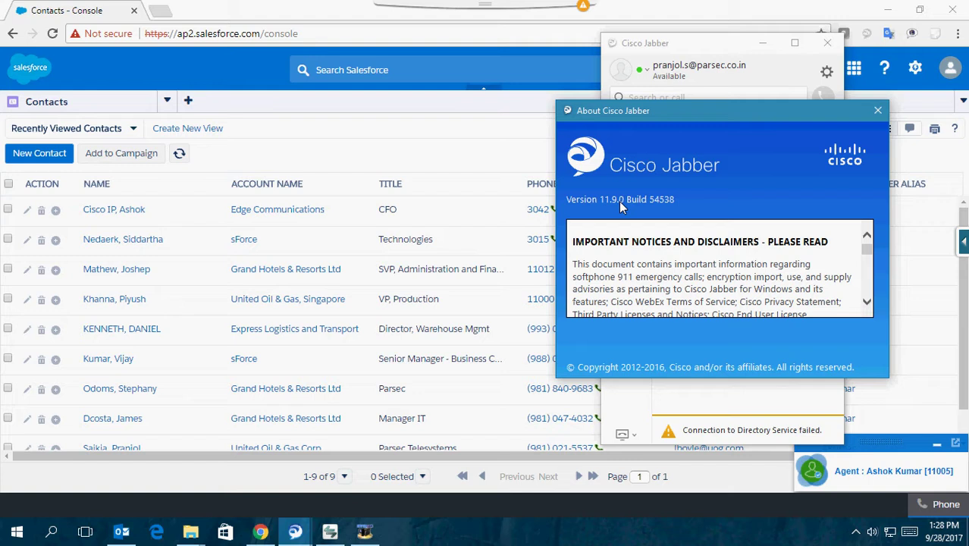
left_click(877, 110)
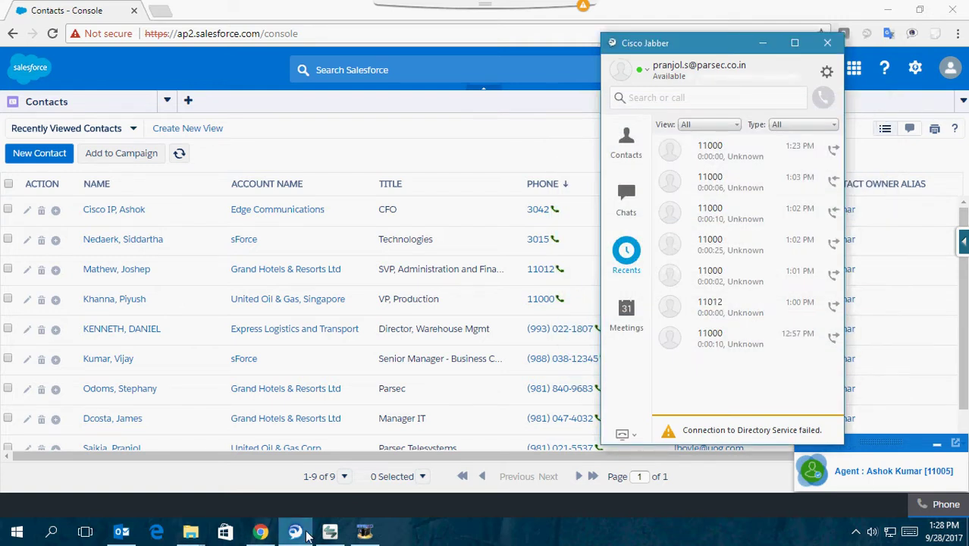
Bring up the Cisco IP Communicator phone window and hide it again
left_click(331, 535)
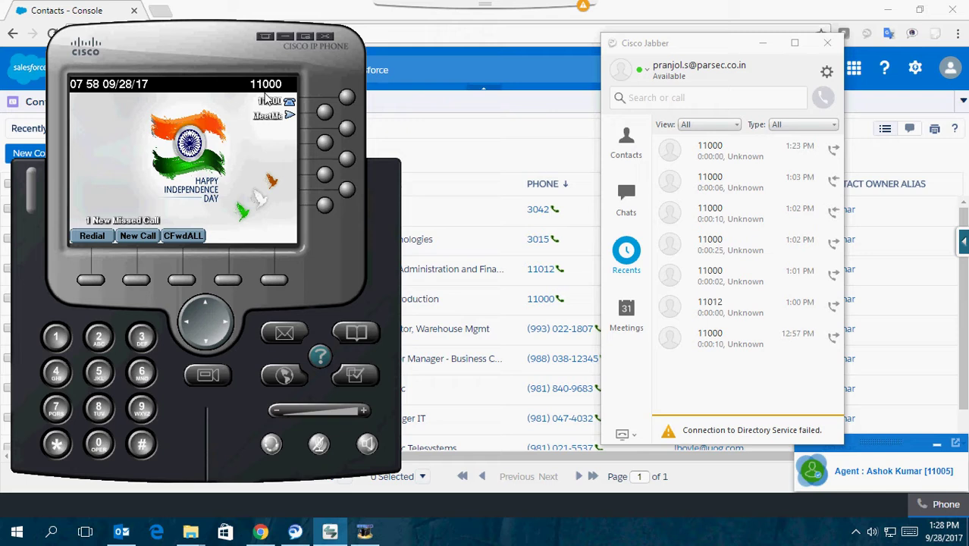
left_click(286, 36)
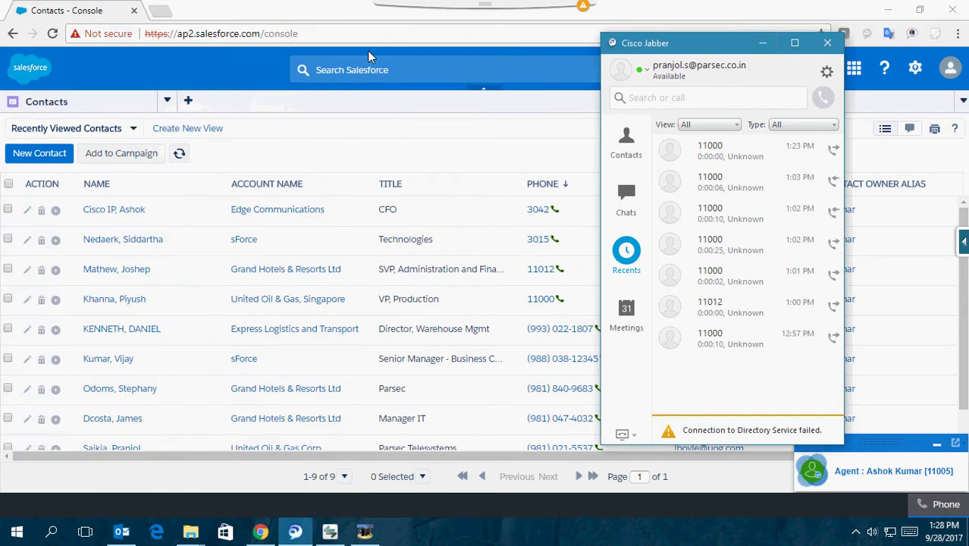
left_click(763, 44)
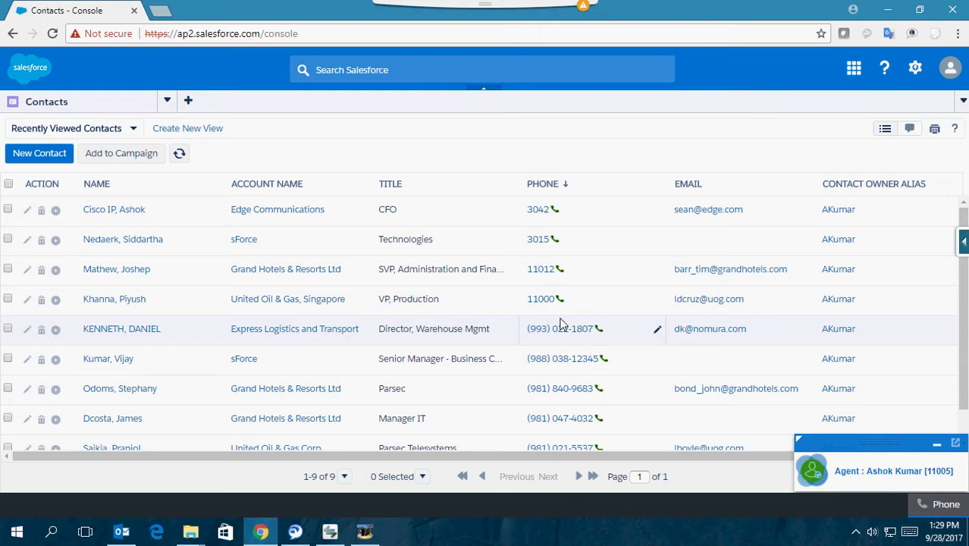
left_click(337, 535)
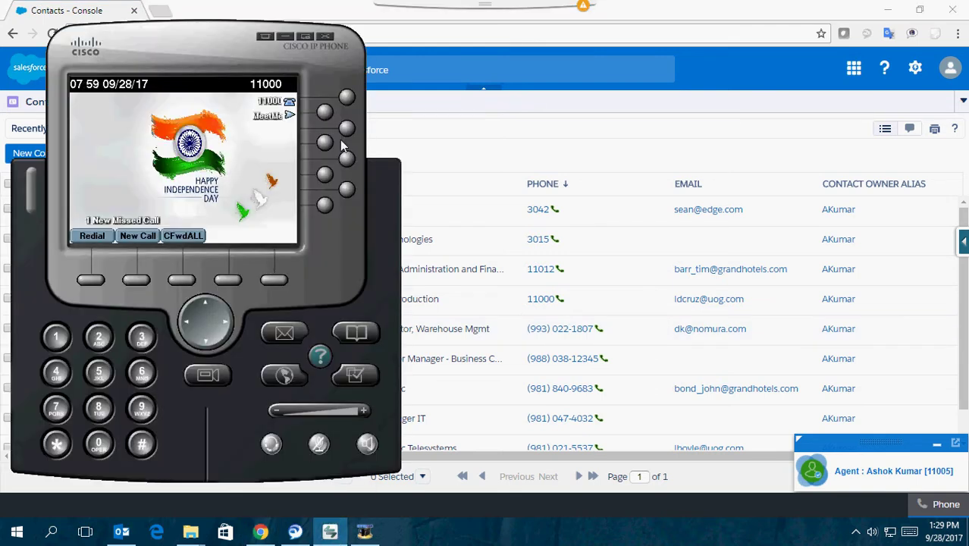
left_click(531, 142)
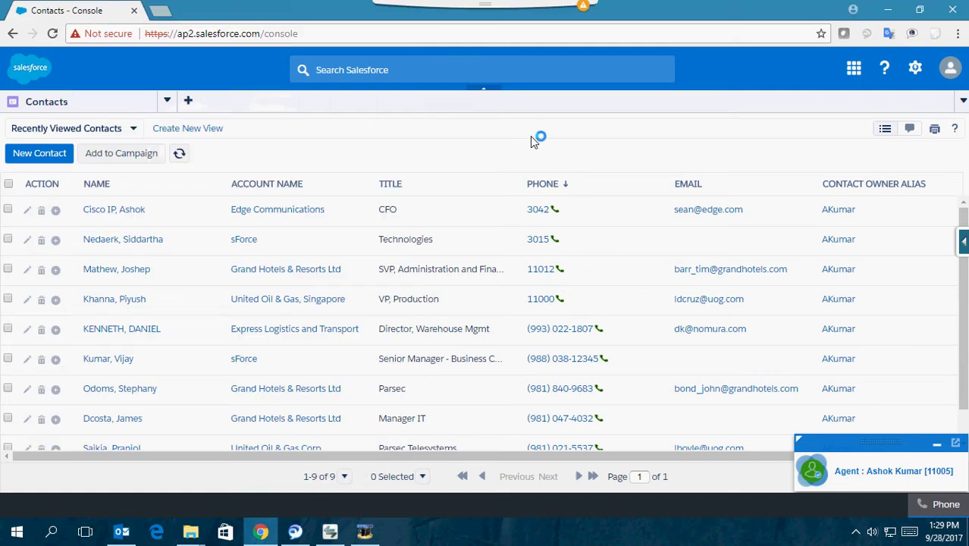
Call the United Oil & Gas VP, Production contact and answer on the desk phone
left_click(559, 301)
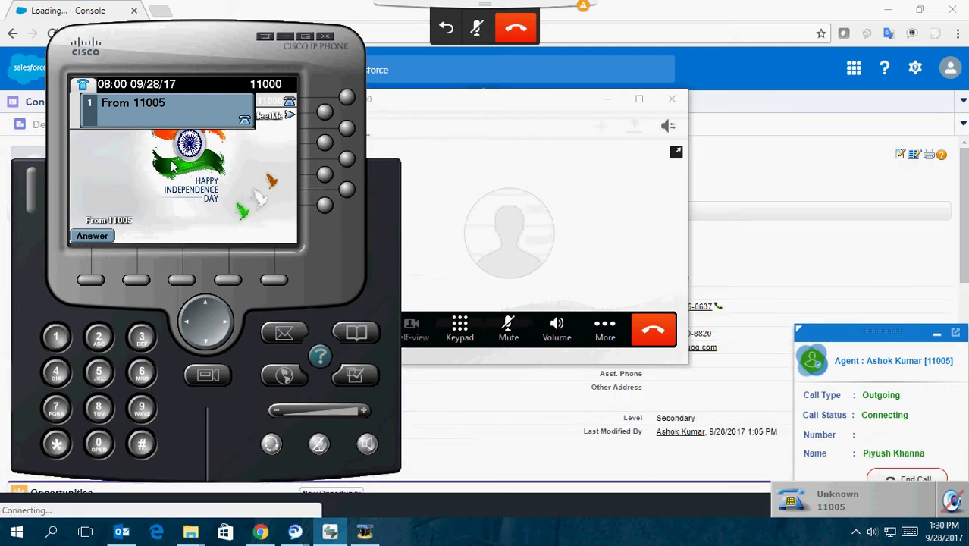
left_click(90, 280)
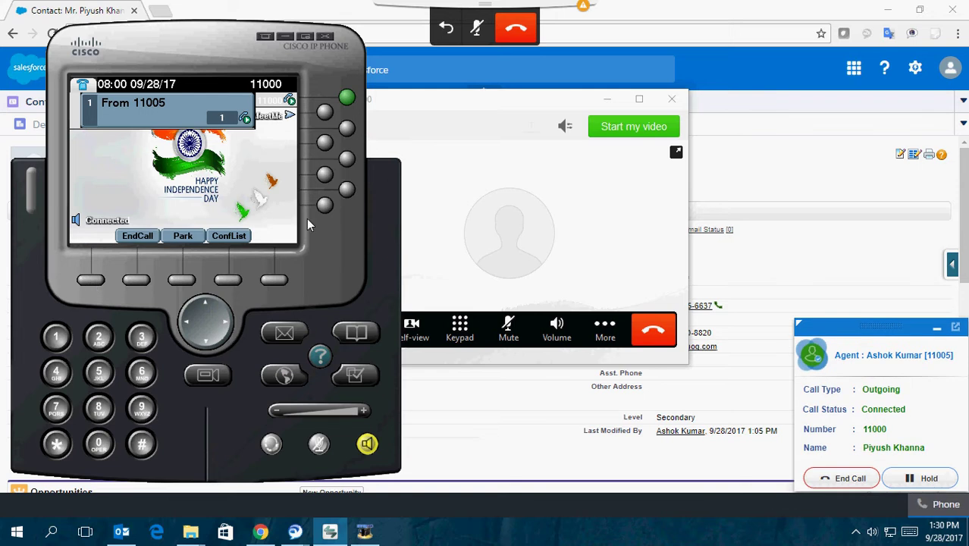
left_click(553, 197)
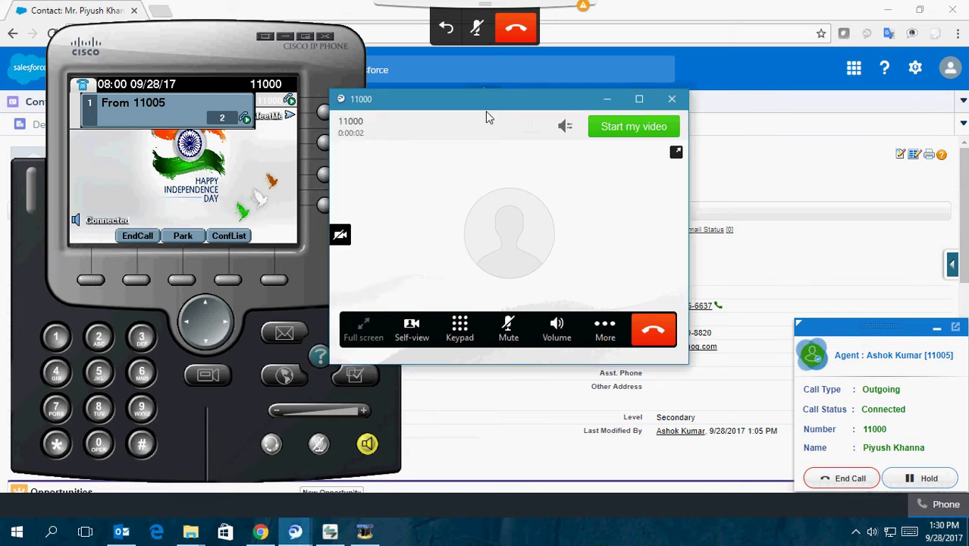
left_click_drag(488, 111, 541, 105)
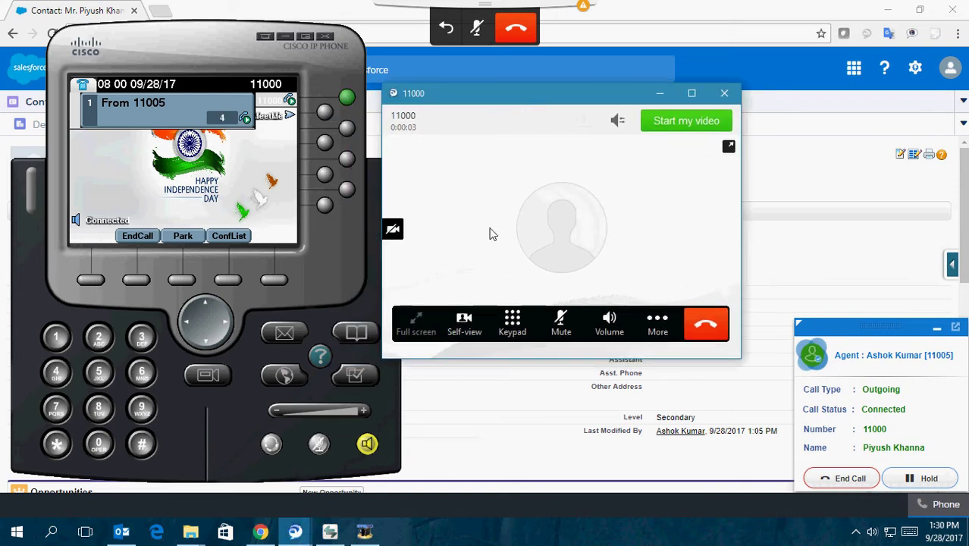
Hide the desk phone and Jabber call window to reveal the contact's detail page
mouse_move(346, 540)
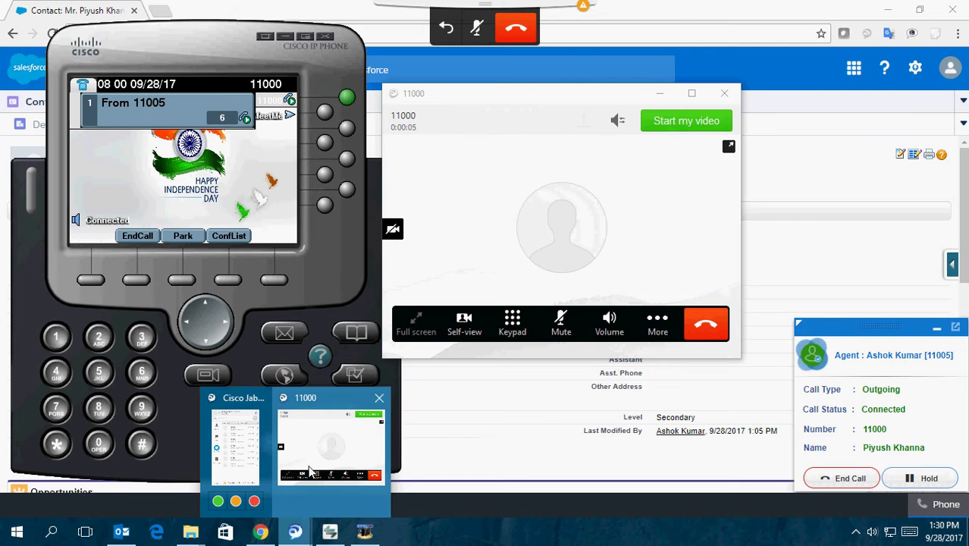
left_click(300, 426)
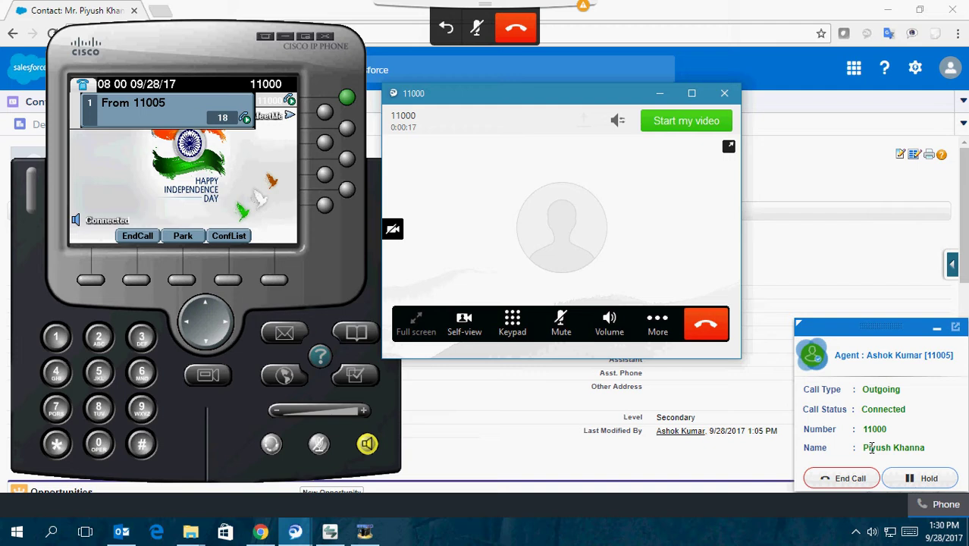
left_click(659, 95)
left_click(349, 293)
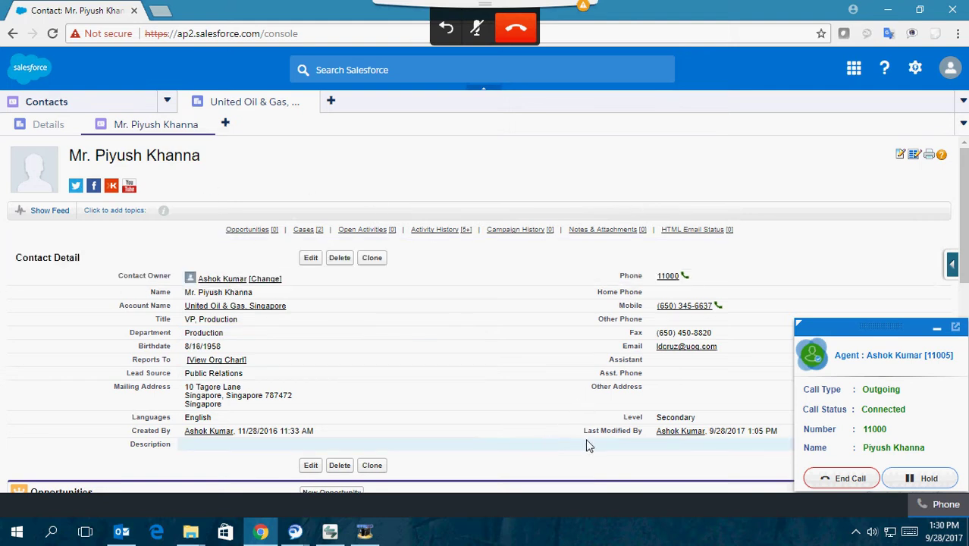
Put the call on hold, resume it, and reopen the 11000 Jabber call window
left_click(922, 479)
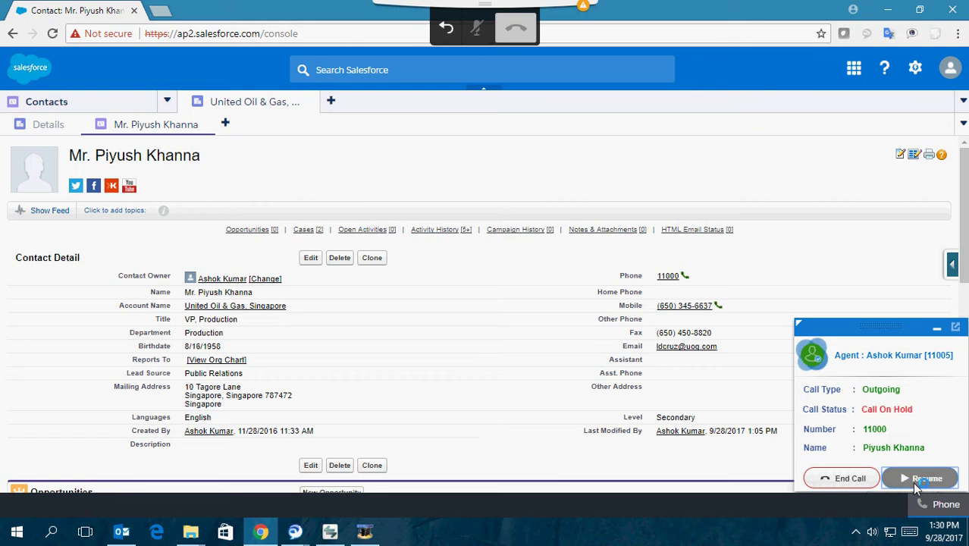
mouse_move(297, 534)
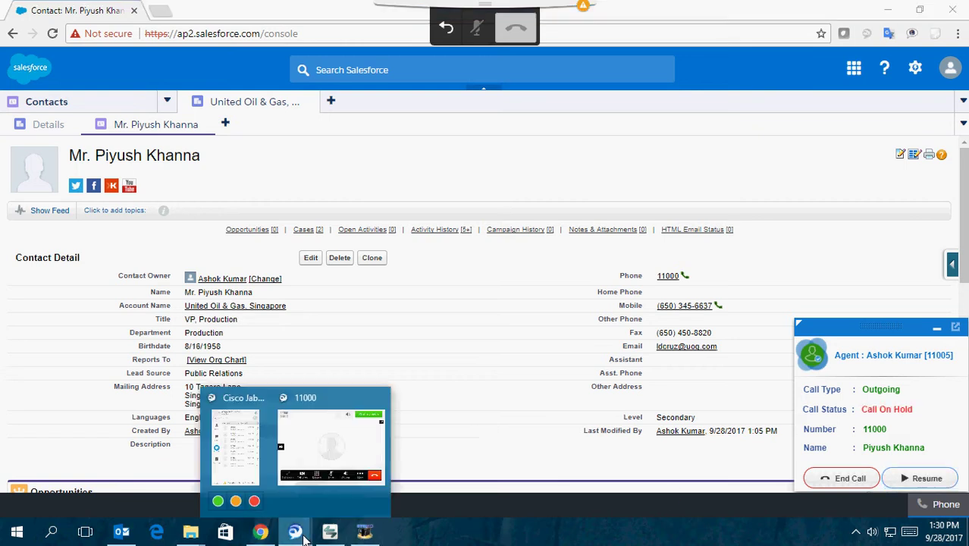
left_click(291, 468)
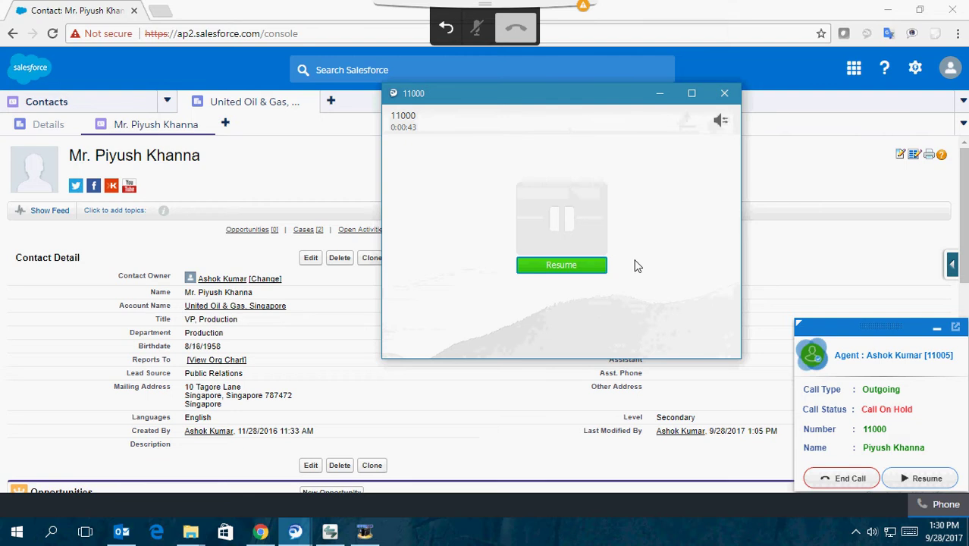
left_click(921, 482)
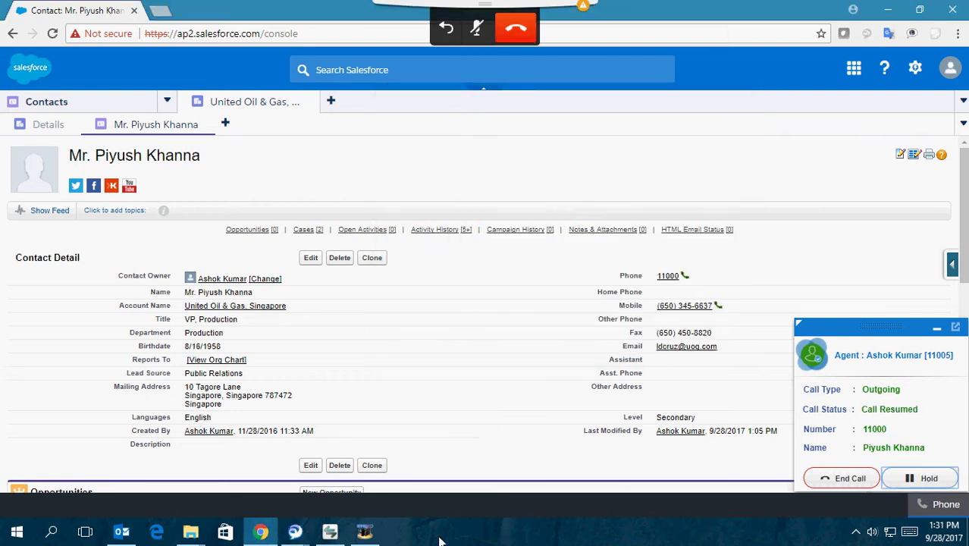
mouse_move(296, 536)
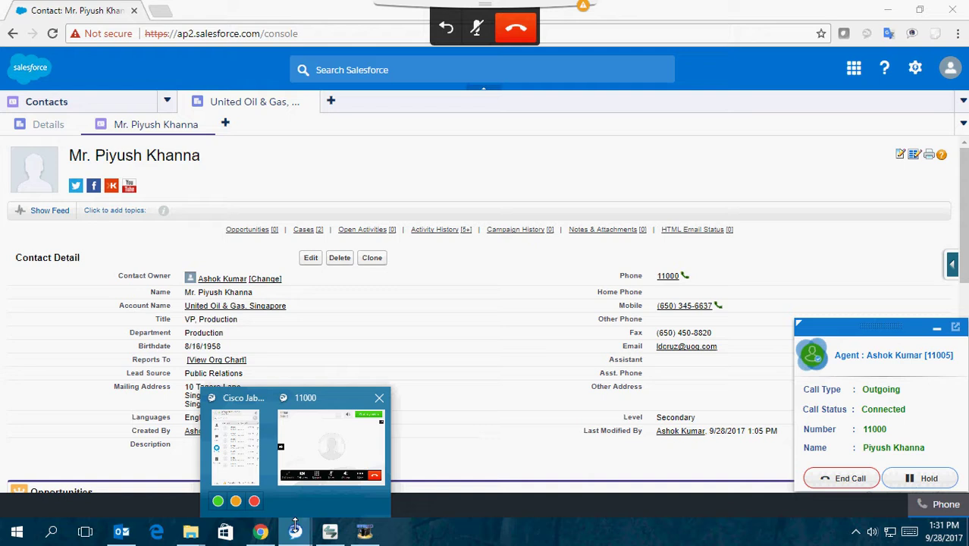
left_click(311, 430)
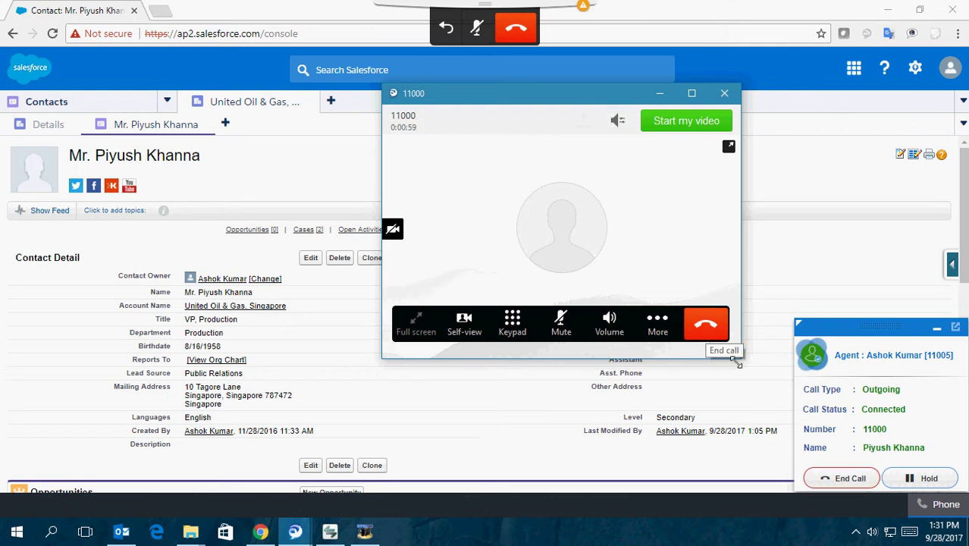
End the call and save a Send Letter task: High, In Progress, 'This is a sample demo desc'
left_click(846, 479)
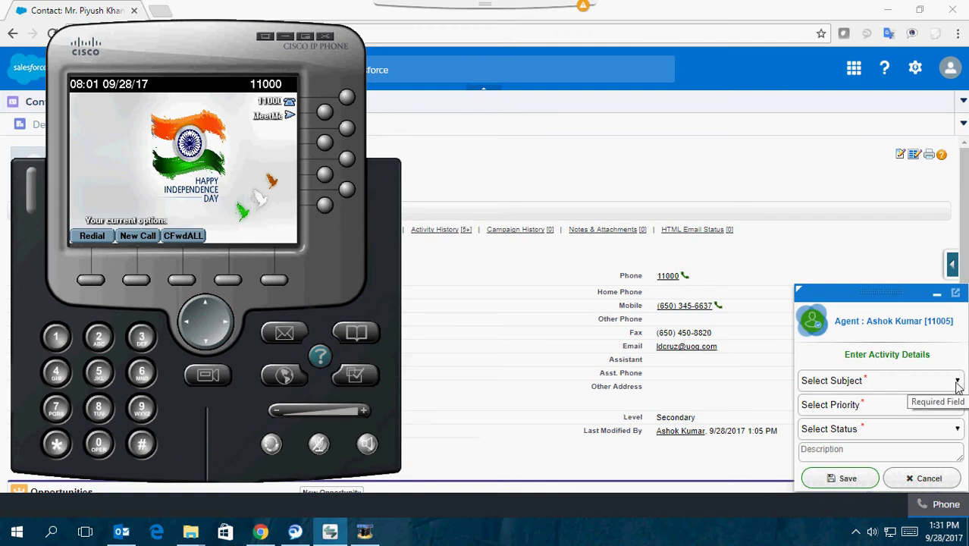
left_click(957, 382)
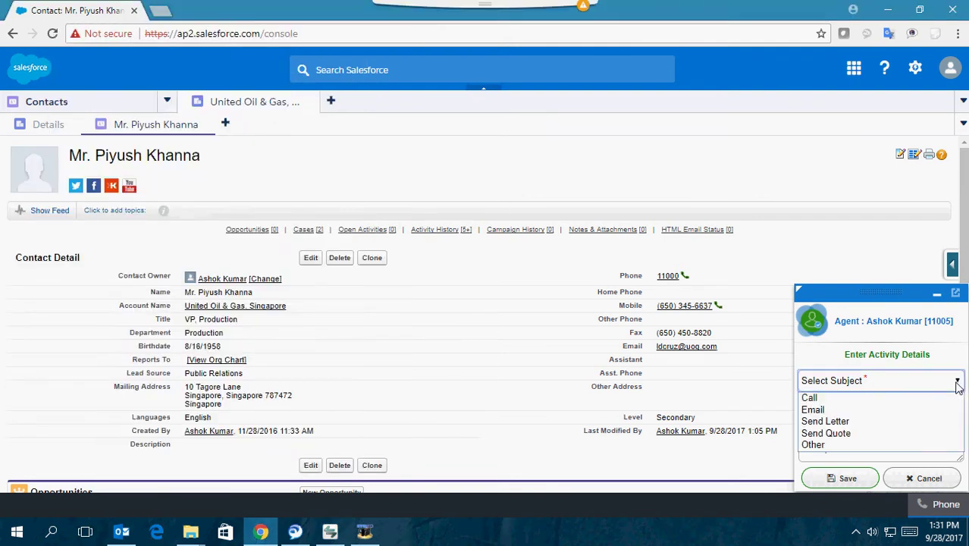
left_click(829, 422)
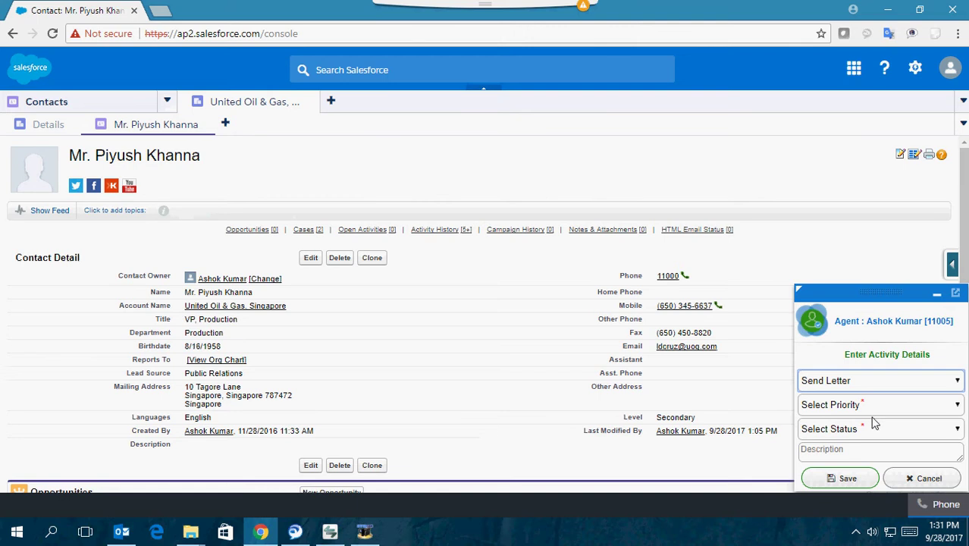
left_click(920, 410)
left_click(844, 429)
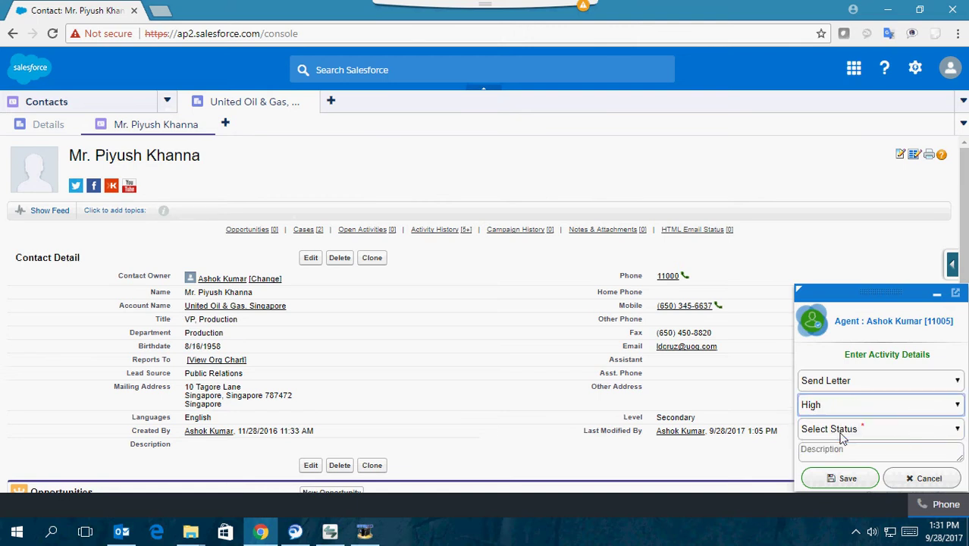
left_click(894, 431)
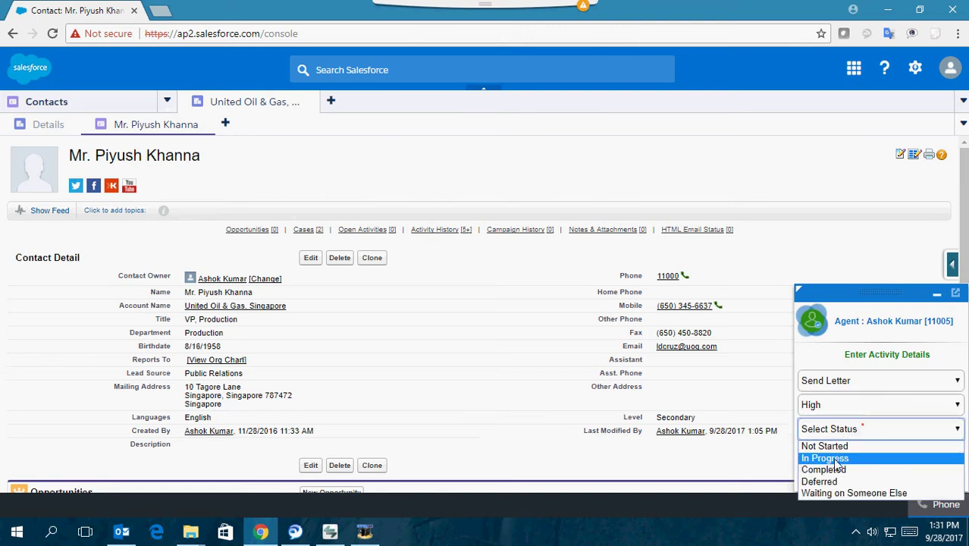
left_click(831, 458)
left_click(859, 453)
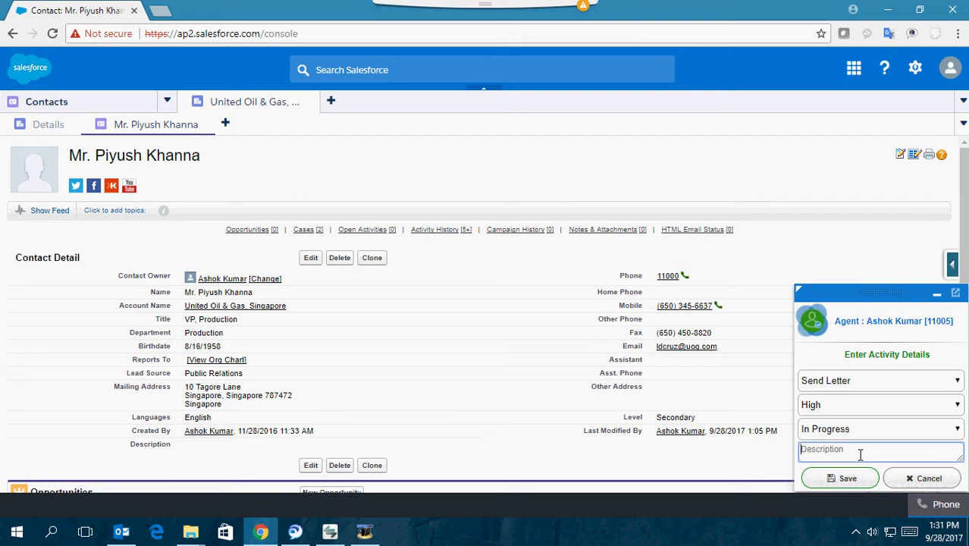
type("This is a sample demo desc")
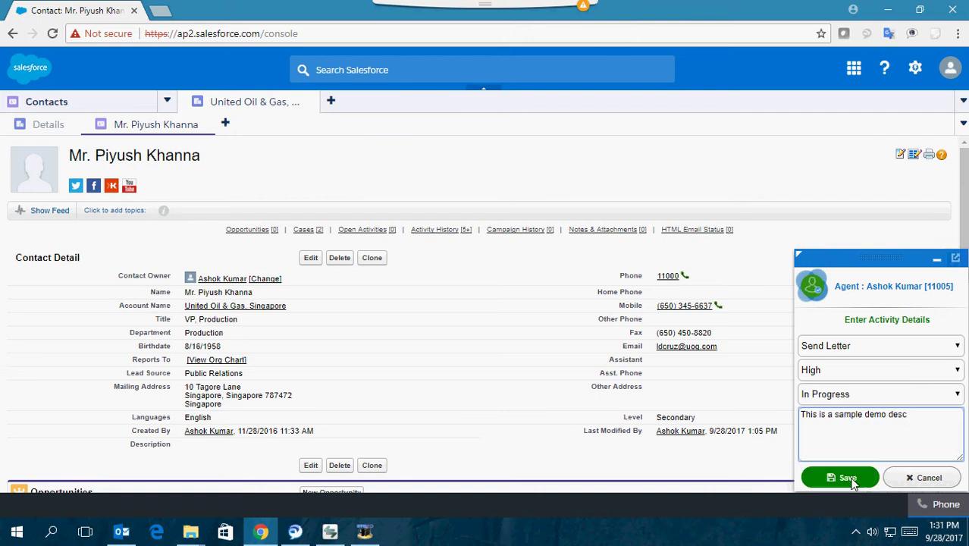
left_click(849, 478)
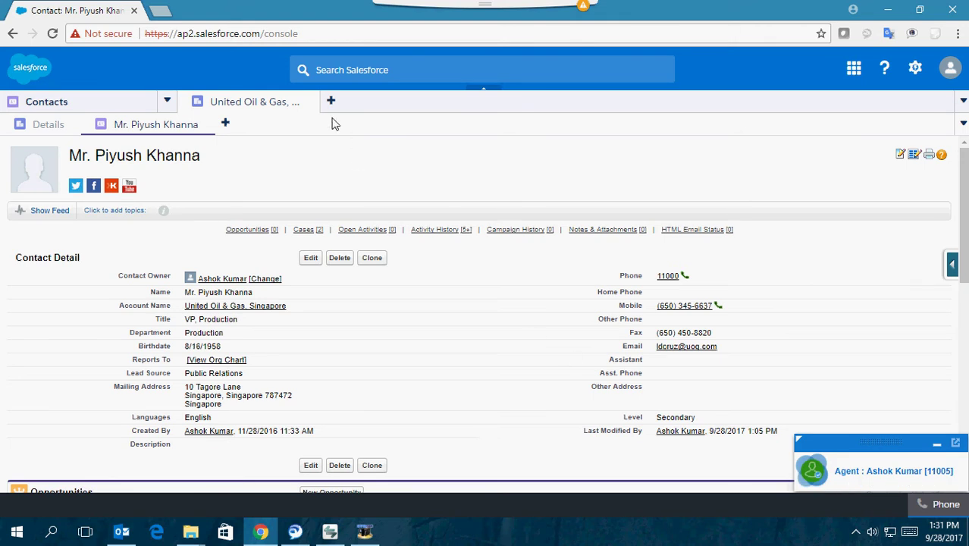
Close the account tab and dial extension 11005 from Cisco IP Phone
left_click(311, 102)
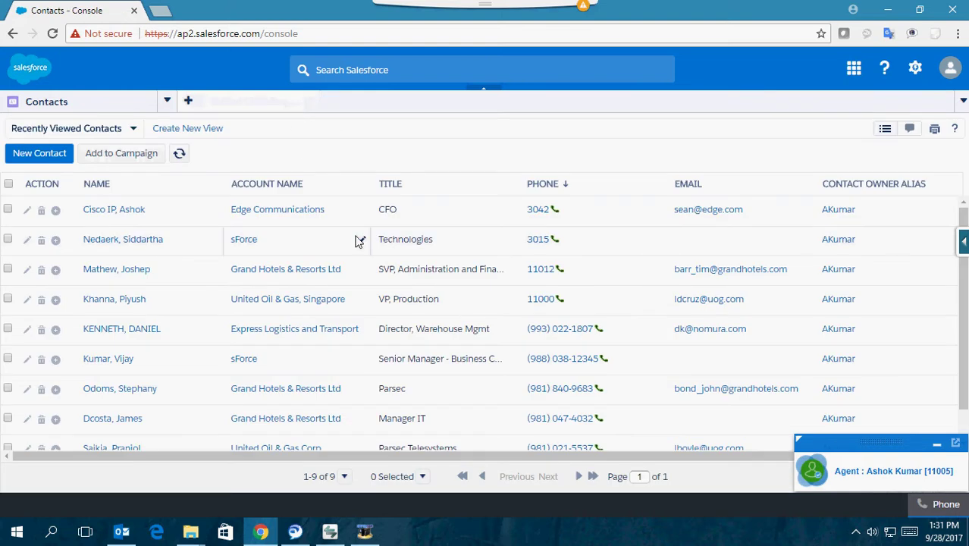
left_click(330, 530)
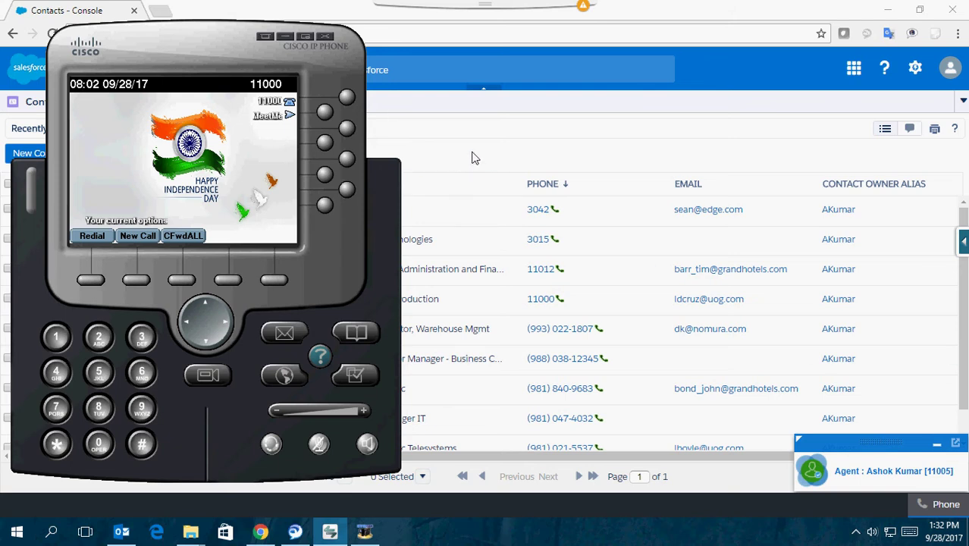
left_click(55, 340)
left_click(55, 340)
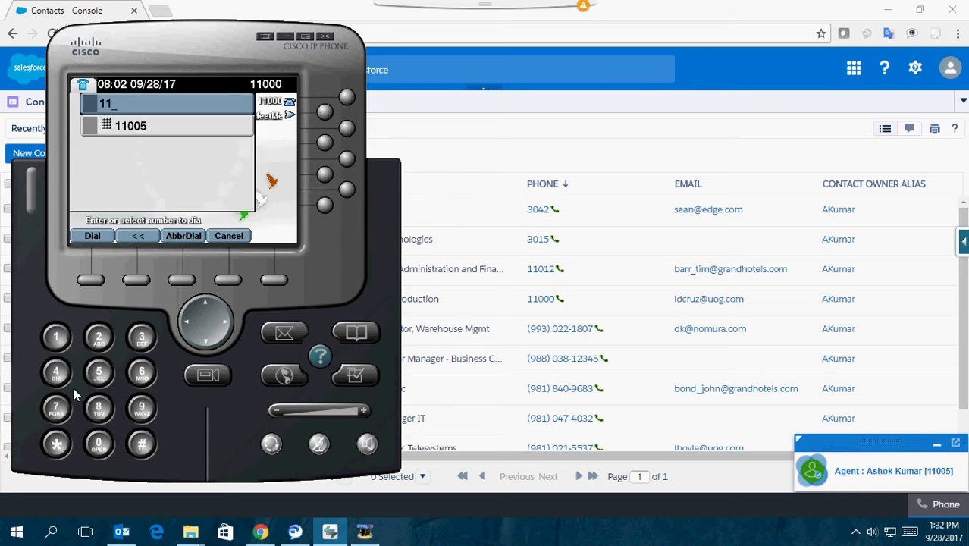
left_click(92, 447)
left_click(96, 375)
left_click(88, 279)
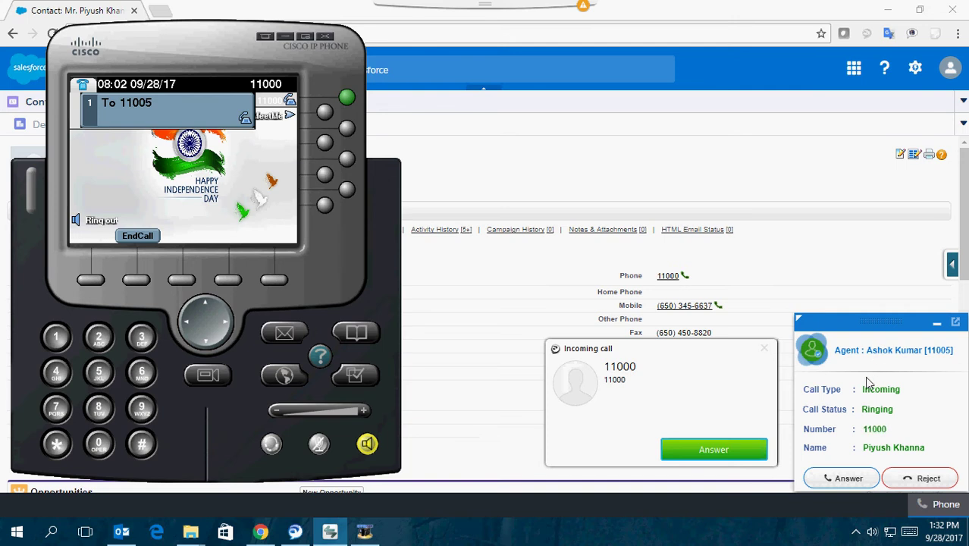
Answer the incoming call from 11000 in the agent panel, then hang it up in Jabber
left_click(286, 38)
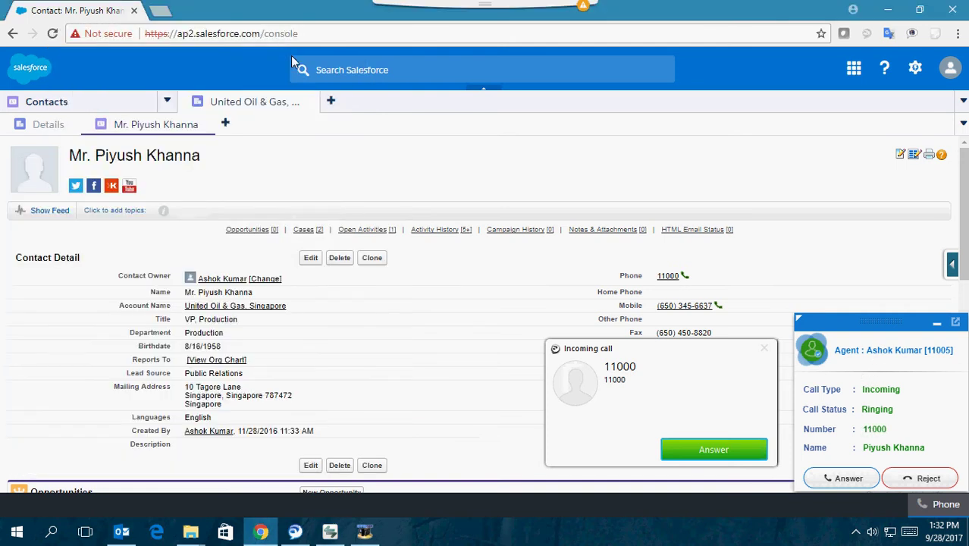
left_click(839, 479)
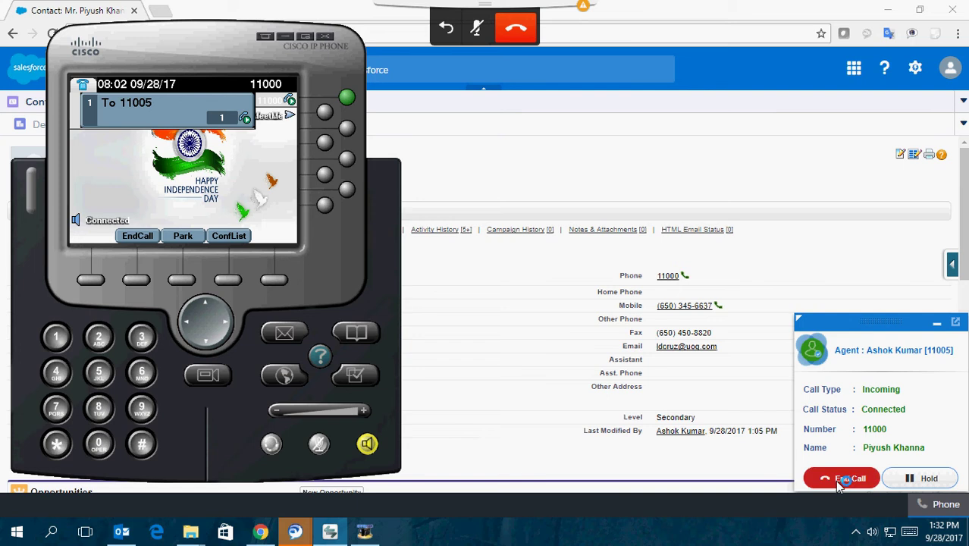
left_click(529, 156)
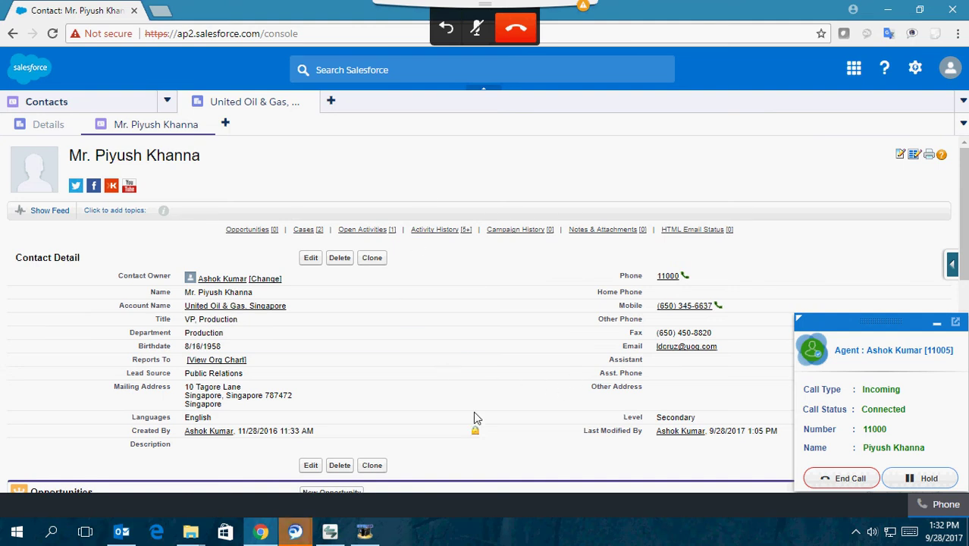
mouse_move(295, 533)
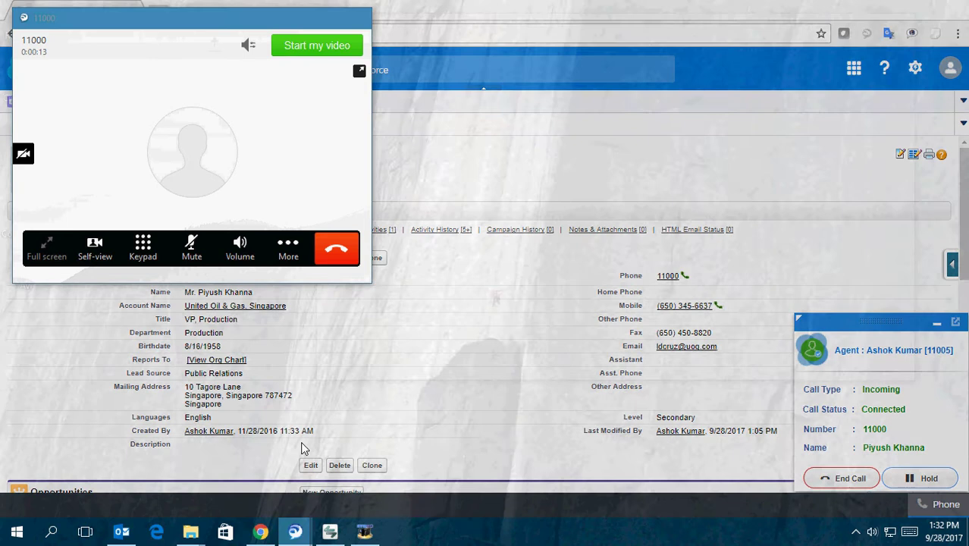
left_click(302, 449)
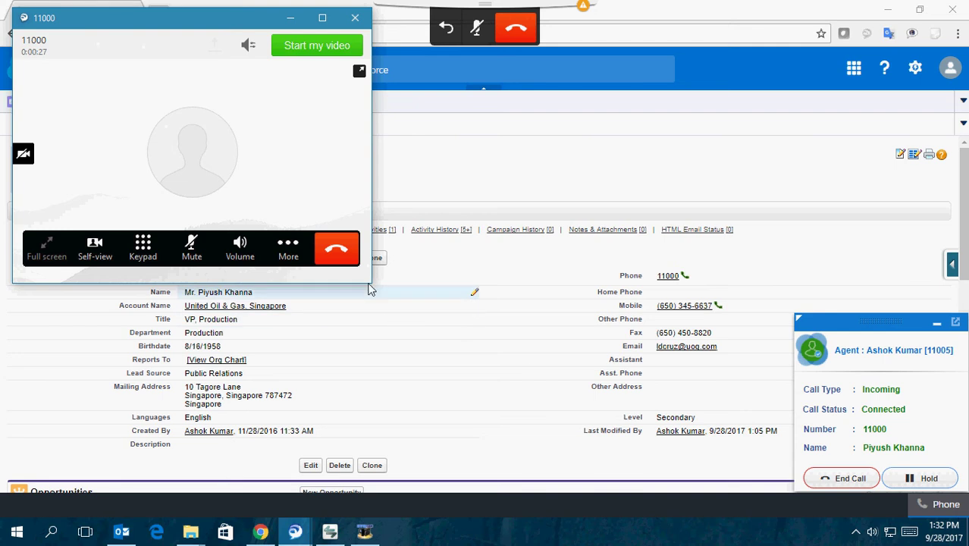
left_click(336, 250)
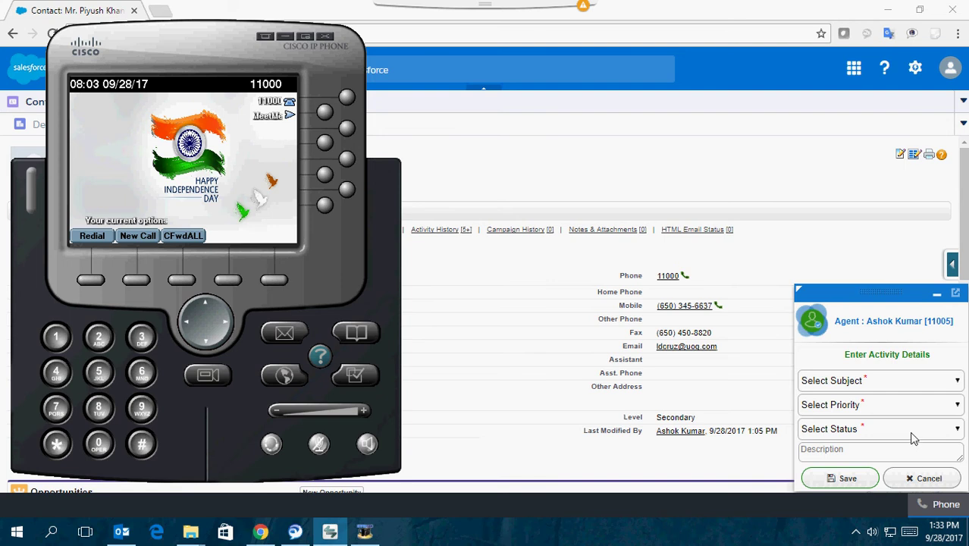
Save an Email task with Normal priority, Deferred status and description 'Demo description'
left_click(958, 381)
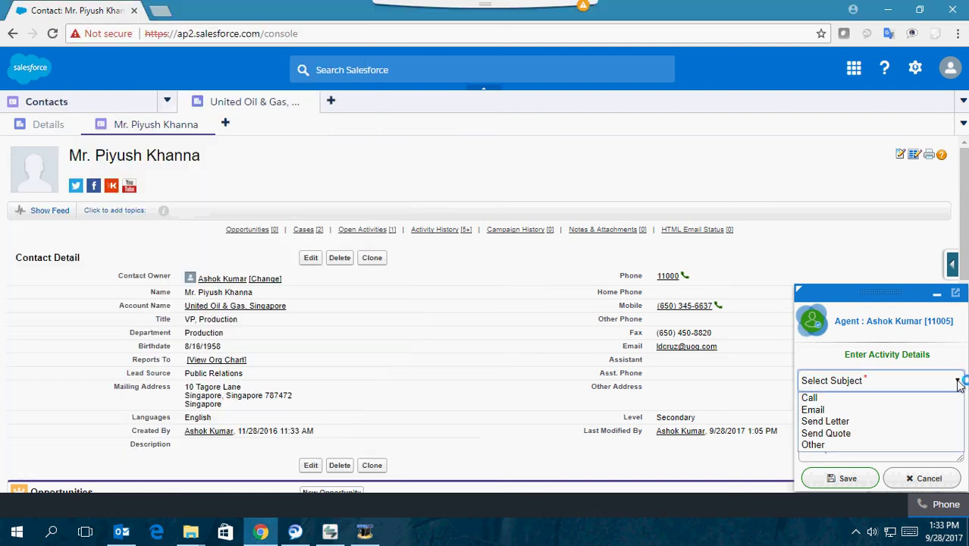
left_click(856, 409)
left_click(851, 408)
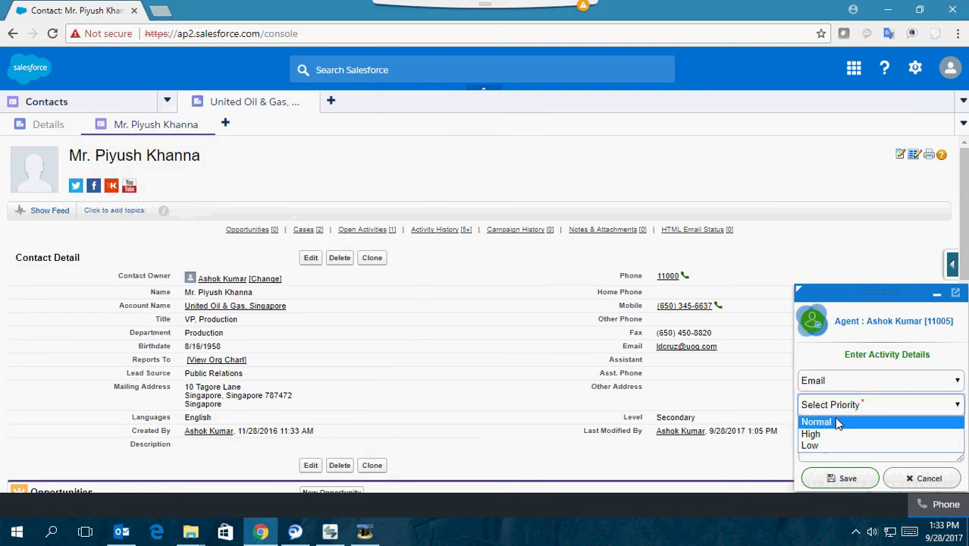
left_click(832, 422)
left_click(834, 429)
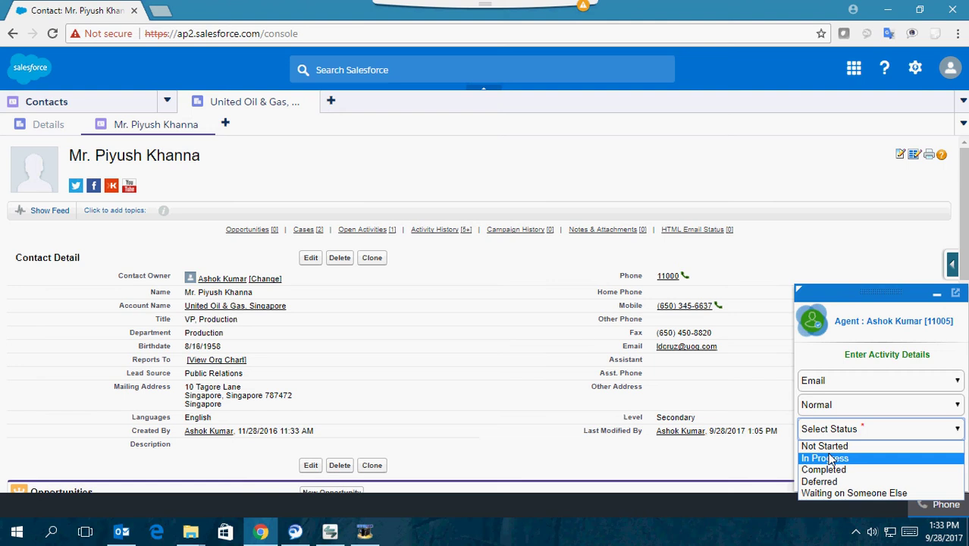
left_click(825, 483)
left_click(826, 453)
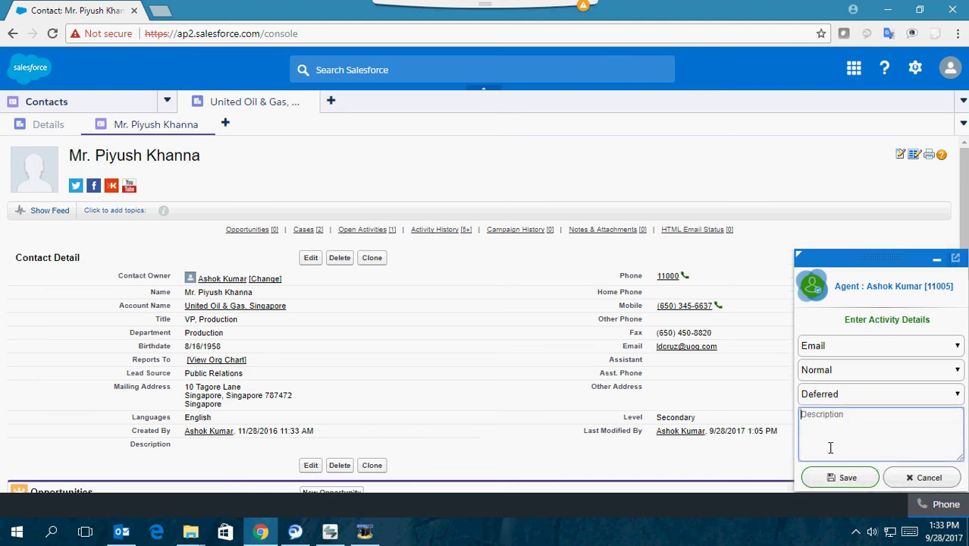
type("Demo description")
left_click(849, 478)
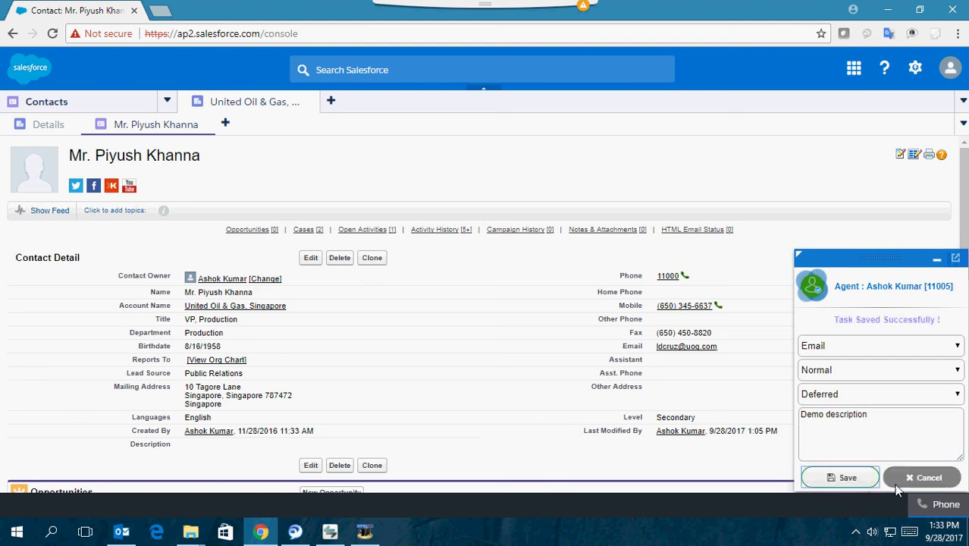
left_click(841, 478)
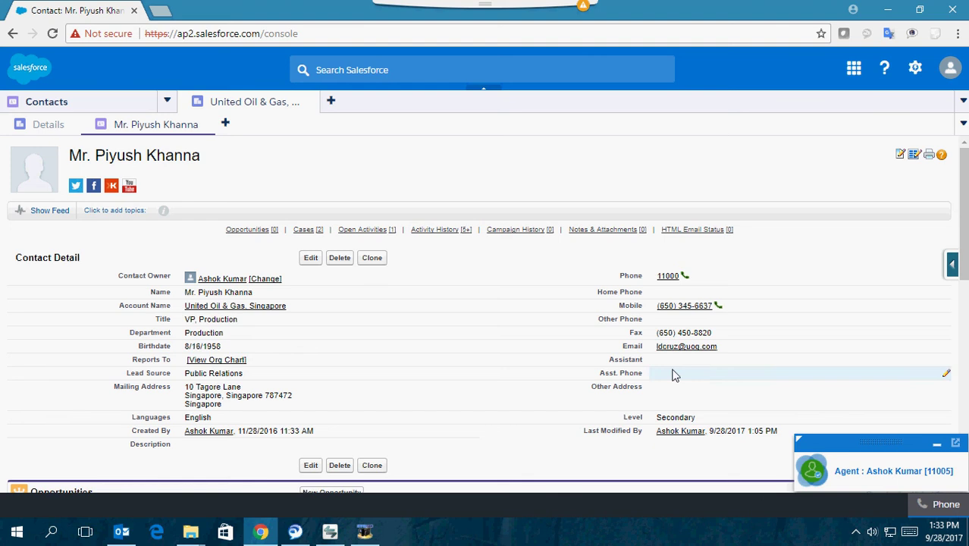
Close the account tab, review Jabber's Recents, and return to the Salesforce Contacts list
left_click(309, 101)
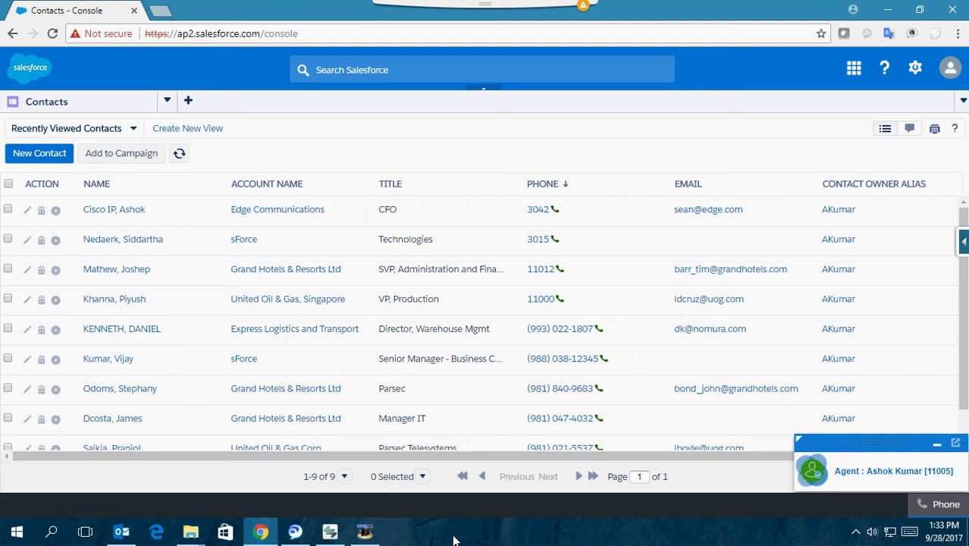
left_click(295, 531)
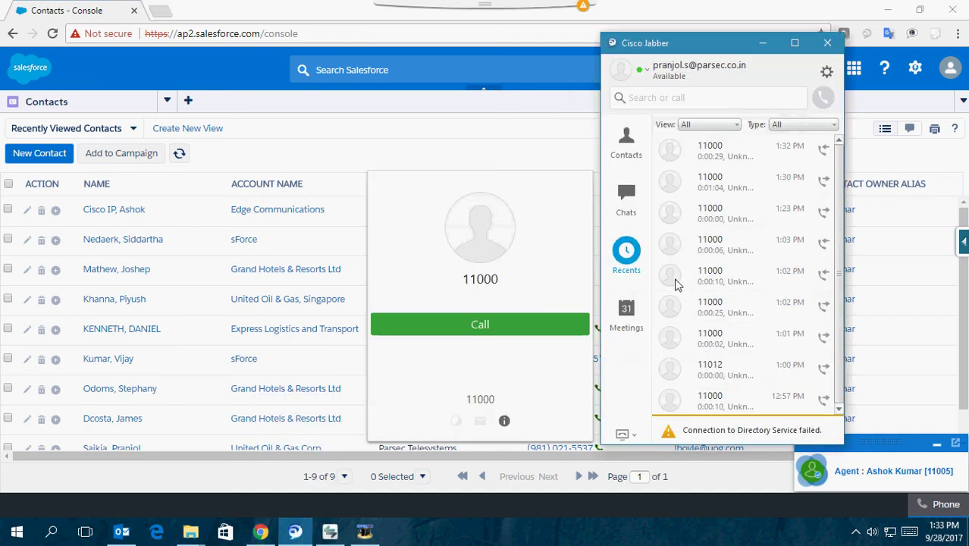
left_click(446, 133)
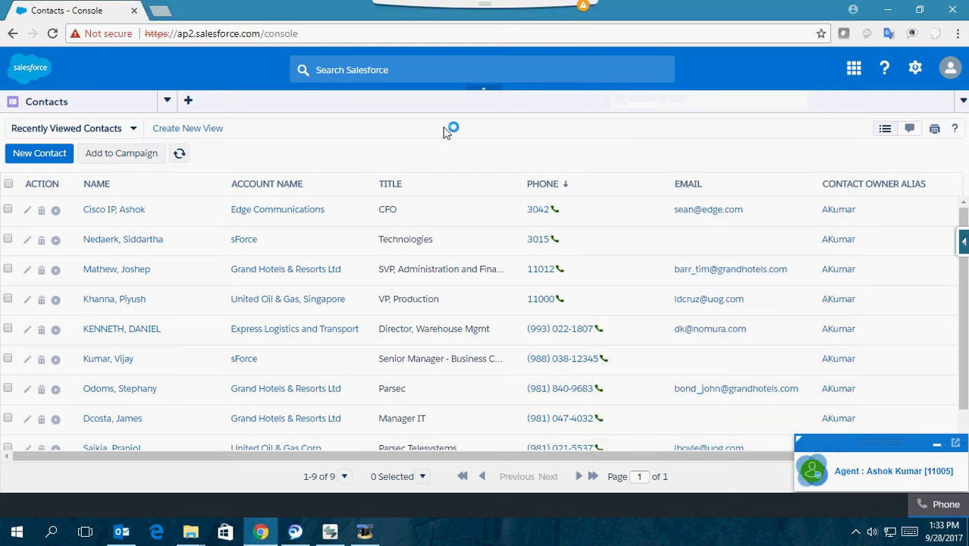